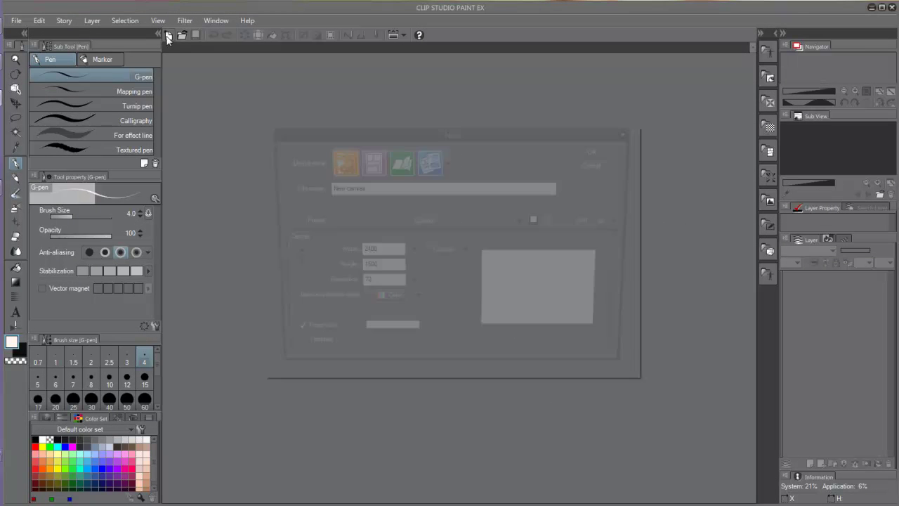
# - Create a new 2400 × 1600 px canvas at 144 dpi and add a vector layer above the raster layer
pyautogui.moveTo(380, 286); pyautogui.dragTo(340, 286)
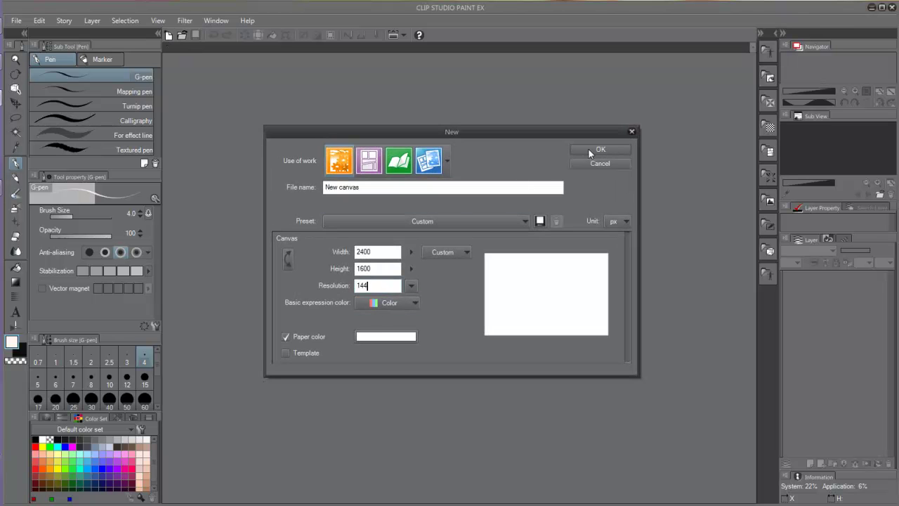
pyautogui.click(611, 149)
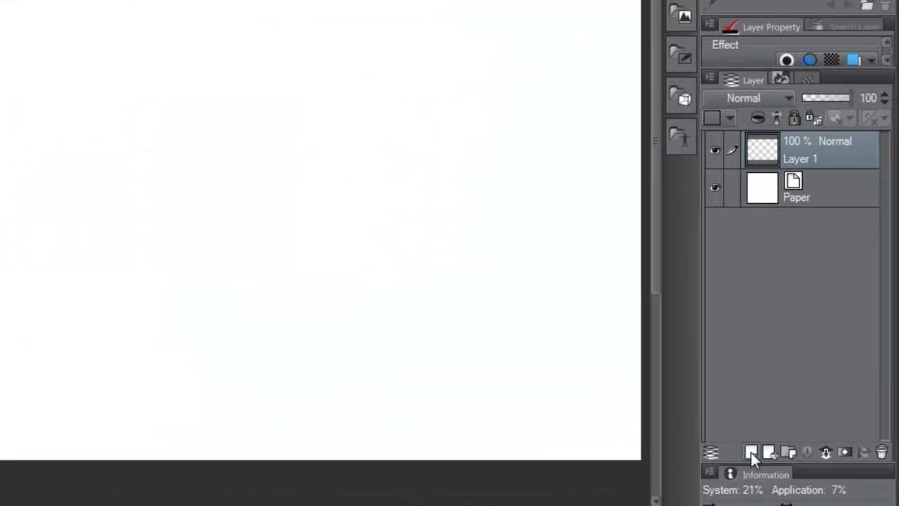
pyautogui.click(771, 453)
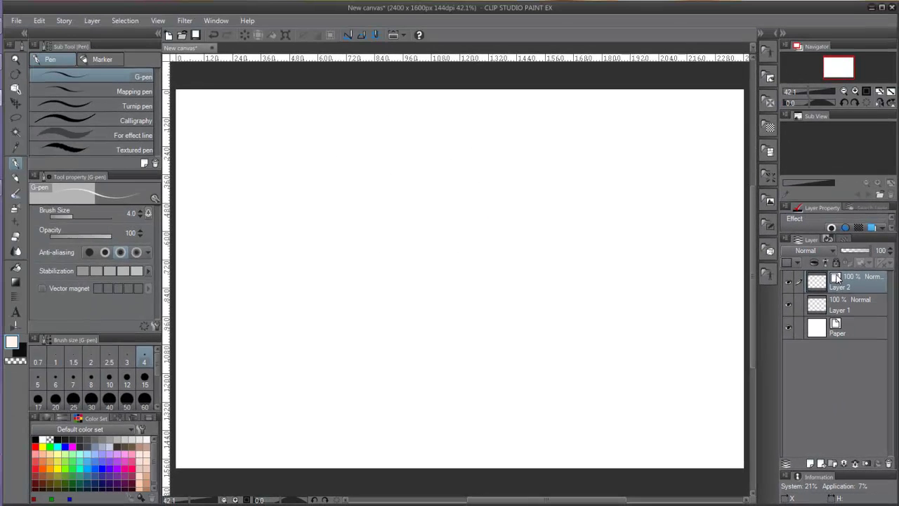
# - Draw one long wavy line with the Calligraphy pen on the raster layer and another above it on the vector layer
pyautogui.click(850, 304)
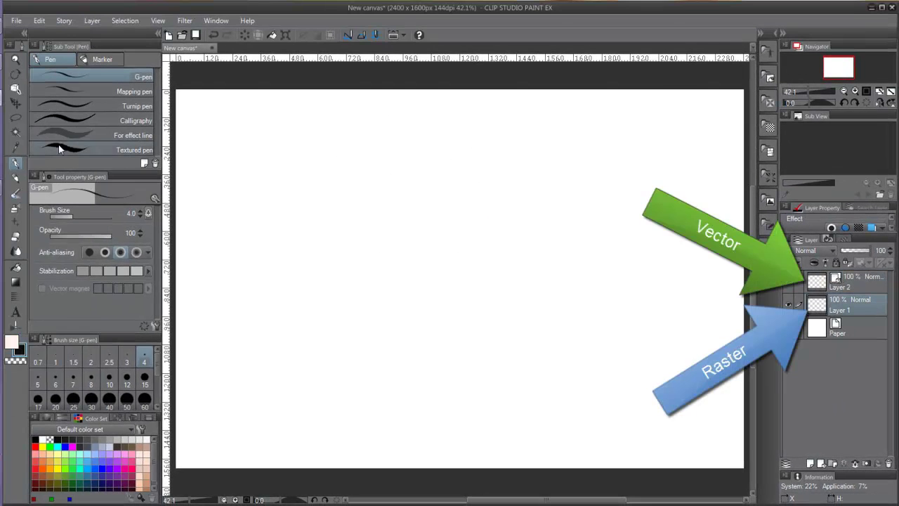
pyautogui.click(100, 123)
pyautogui.moveTo(290, 233)
pyautogui.mouseDown()
pyautogui.moveTo(318, 226)
pyautogui.moveTo(477, 235)
pyautogui.mouseUp()
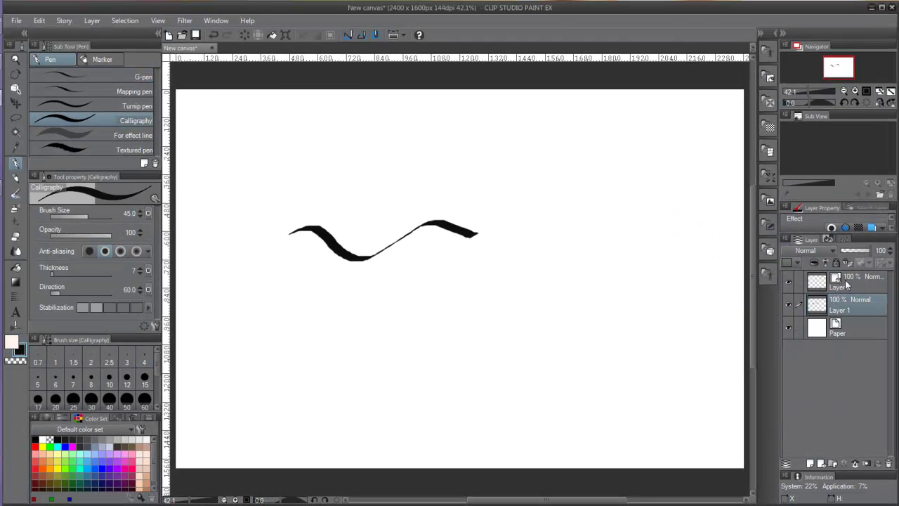
pyautogui.click(845, 284)
pyautogui.moveTo(264, 171)
pyautogui.mouseDown()
pyautogui.moveTo(305, 162)
pyautogui.moveTo(442, 162)
pyautogui.moveTo(491, 176)
pyautogui.mouseUp()
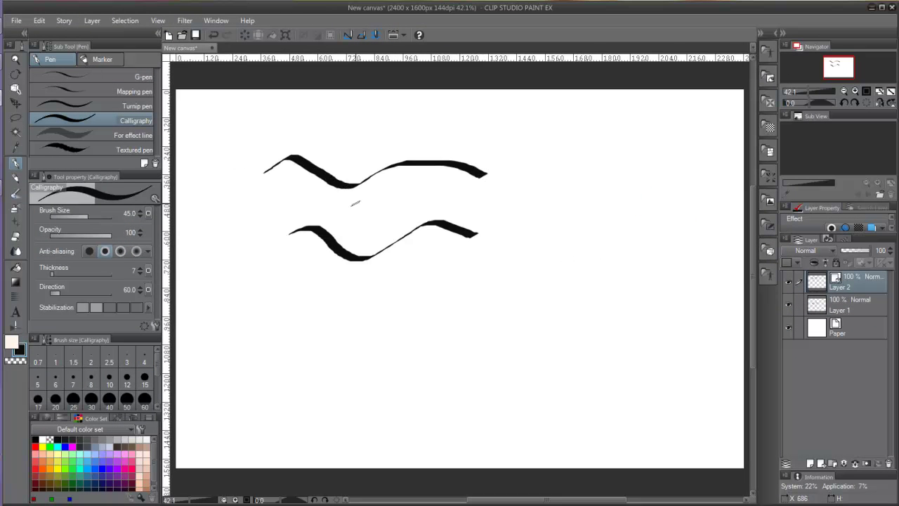
# - Between the long lines, draw one short wavy Calligraphy stroke on the vector layer and one below it on the raster layer
pyautogui.scroll(6, 355, 203)
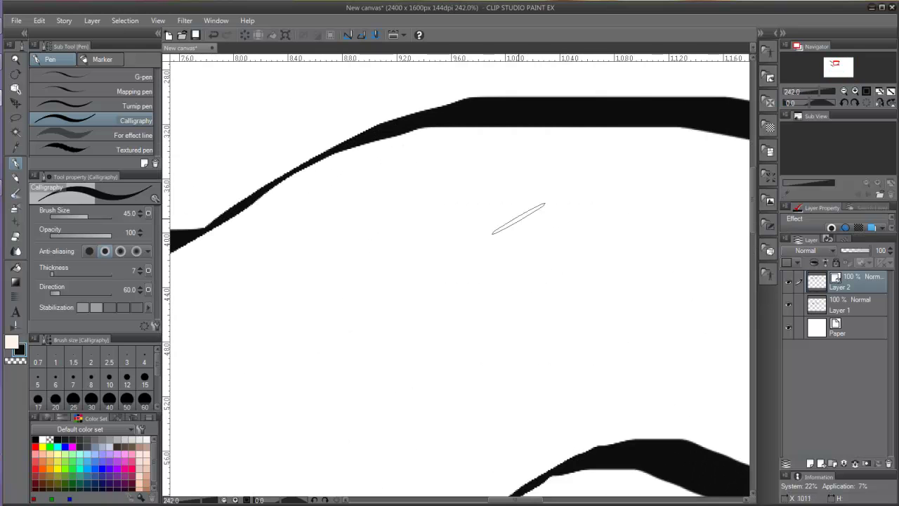
pyautogui.moveTo(219, 270)
pyautogui.mouseDown()
pyautogui.moveTo(411, 194)
pyautogui.moveTo(577, 209)
pyautogui.mouseUp()
pyautogui.hotkey('alt', '[')
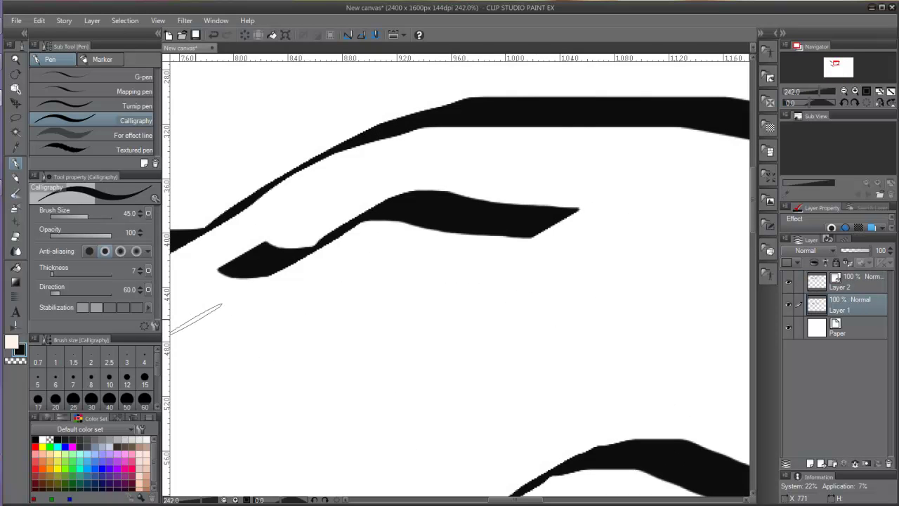
pyautogui.moveTo(196, 319); pyautogui.dragTo(502, 320)
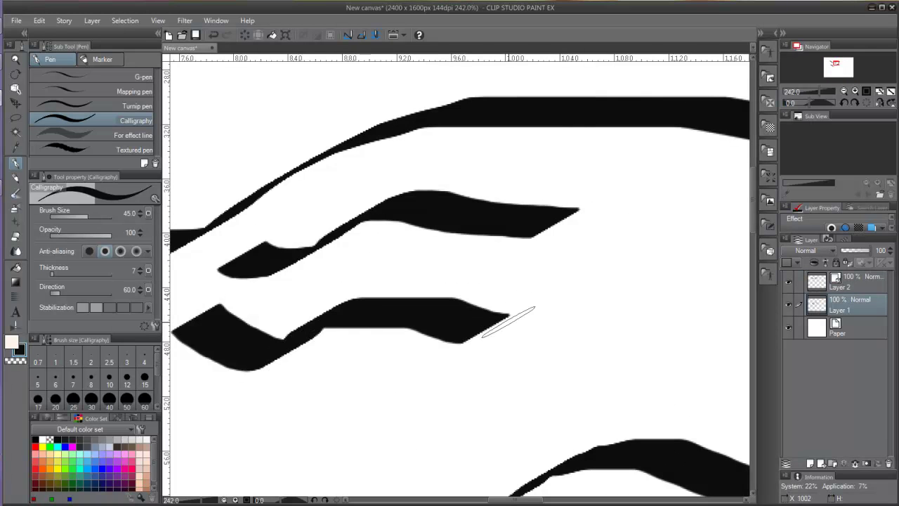
# - Use the Object tool alternately on the short vector stroke and the short raster stroke to compare whether each can be selected
pyautogui.click(16, 89)
pyautogui.click(474, 219)
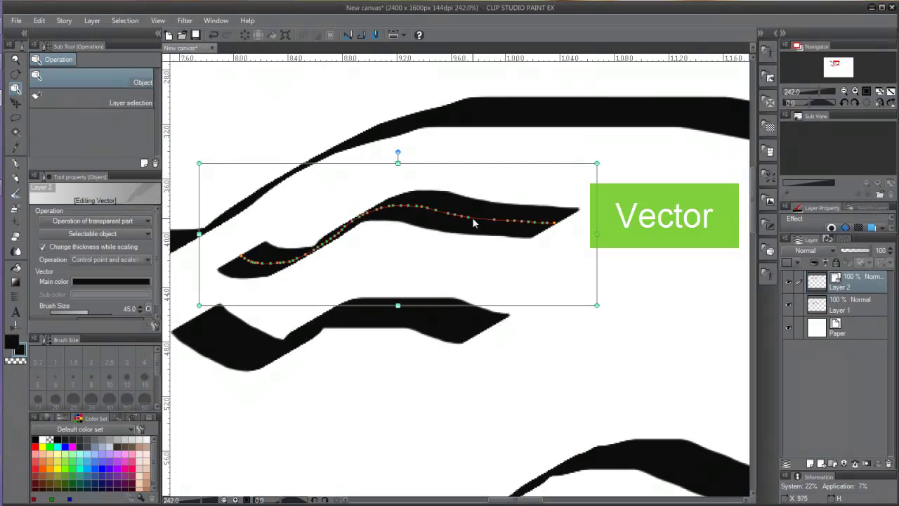
pyautogui.click(440, 318)
pyautogui.click(473, 216)
pyautogui.click(398, 321)
# - Deform the short vector stroke by pulling three of its control points into spikes, two upward and one downward
pyautogui.click(449, 215)
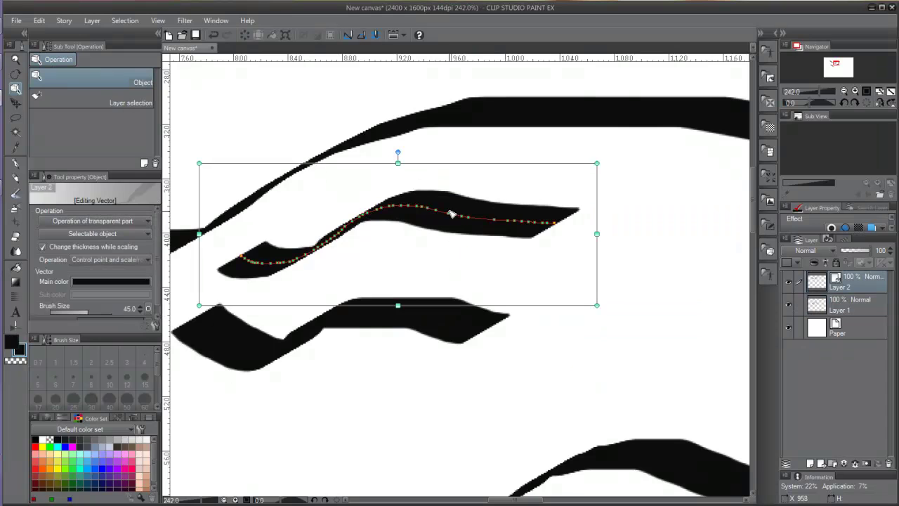
pyautogui.moveTo(442, 213)
pyautogui.mouseDown()
pyautogui.moveTo(436, 250)
pyautogui.moveTo(431, 201)
pyautogui.moveTo(476, 138)
pyautogui.moveTo(467, 158)
pyautogui.mouseUp()
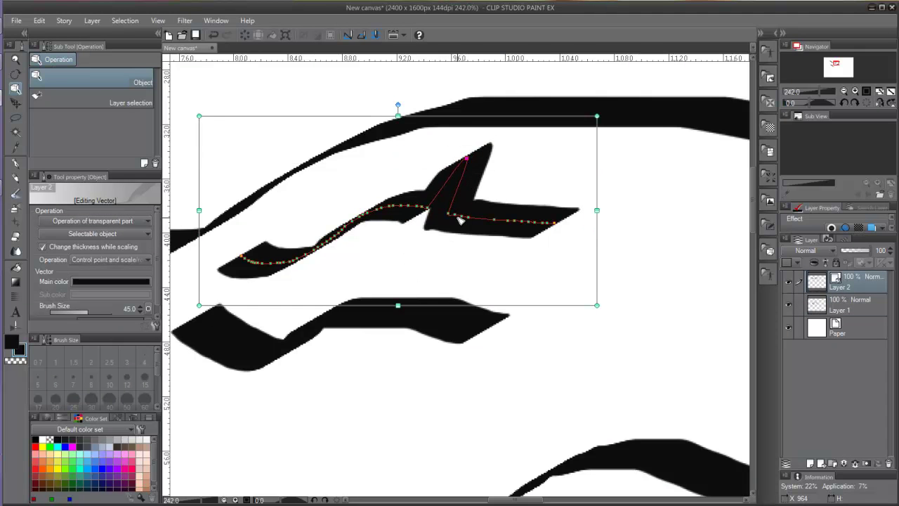
pyautogui.moveTo(462, 219)
pyautogui.mouseDown()
pyautogui.moveTo(512, 272)
pyautogui.moveTo(432, 267)
pyautogui.moveTo(455, 268)
pyautogui.mouseUp()
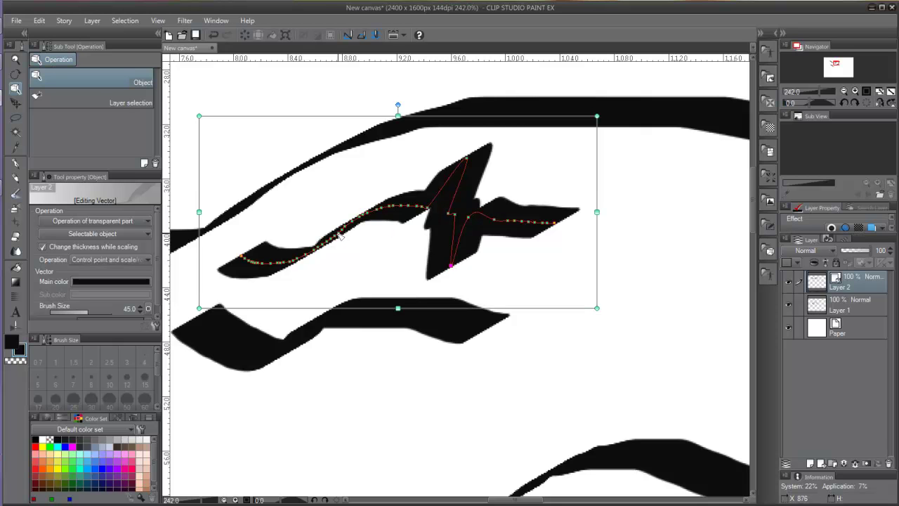
pyautogui.moveTo(340, 236); pyautogui.dragTo(314, 199)
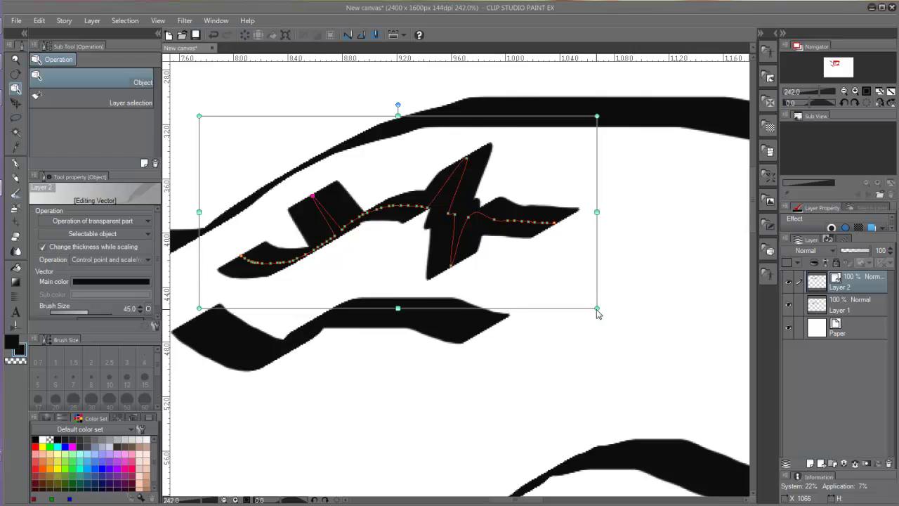
# - Scale up the deformed vector stroke and move it upward over the long upper line
pyautogui.moveTo(597, 308)
pyautogui.mouseDown()
pyautogui.moveTo(708, 419)
pyautogui.moveTo(668, 373)
pyautogui.moveTo(564, 299)
pyautogui.moveTo(266, 140)
pyautogui.moveTo(753, 445)
pyautogui.moveTo(853, 484)
pyautogui.mouseUp()
pyautogui.scroll(-5, 651, 358)
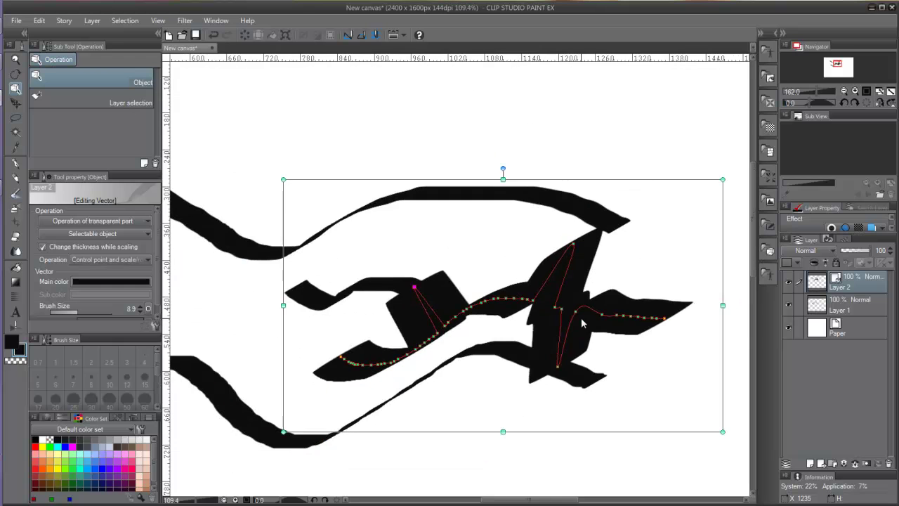
pyautogui.moveTo(569, 321); pyautogui.dragTo(542, 159)
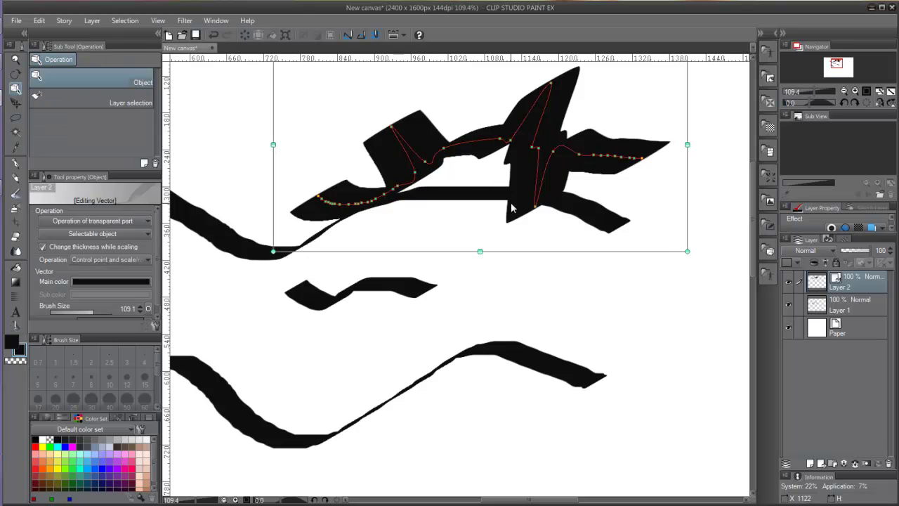
# - Delete the deformed vector stroke and smooth the long upper vector line with Simplify vector line
pyautogui.press('Delete')
pyautogui.click(496, 195)
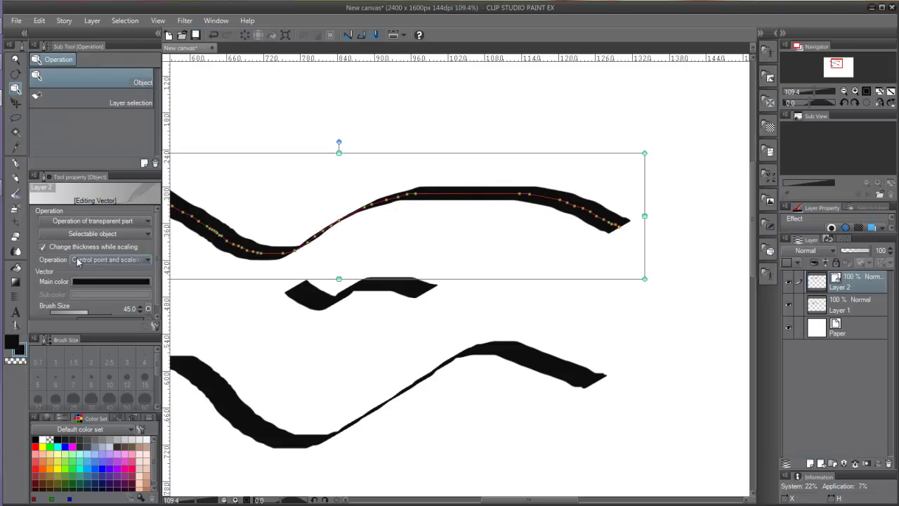
pyautogui.click(15, 325)
pyautogui.moveTo(200, 213)
pyautogui.mouseDown()
pyautogui.moveTo(595, 202)
pyautogui.moveTo(613, 222)
pyautogui.mouseUp()
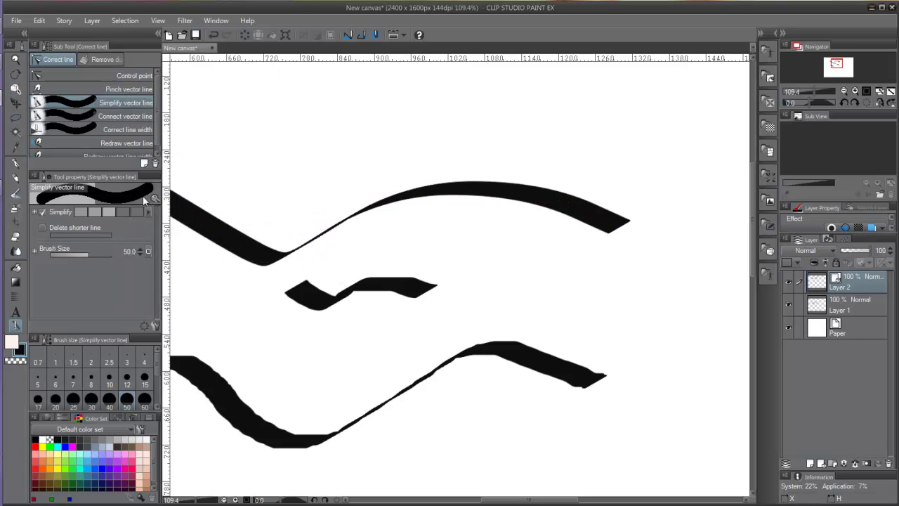
# - Reshape the long upper vector line by moving its control points and retracing it with Redraw vector line
pyautogui.click(17, 92)
pyautogui.moveTo(299, 246); pyautogui.dragTo(383, 229)
pyautogui.moveTo(484, 180); pyautogui.dragTo(454, 111)
pyautogui.click(16, 325)
pyautogui.click(127, 143)
pyautogui.moveTo(212, 162)
pyautogui.mouseDown()
pyautogui.moveTo(332, 229)
pyautogui.moveTo(507, 132)
pyautogui.moveTo(622, 223)
pyautogui.moveTo(514, 153)
pyautogui.moveTo(222, 170)
pyautogui.moveTo(460, 225)
pyautogui.mouseUp()
# - Change the main colour of the upper vector line to bright blue
pyautogui.click(15, 88)
pyautogui.click(90, 282)
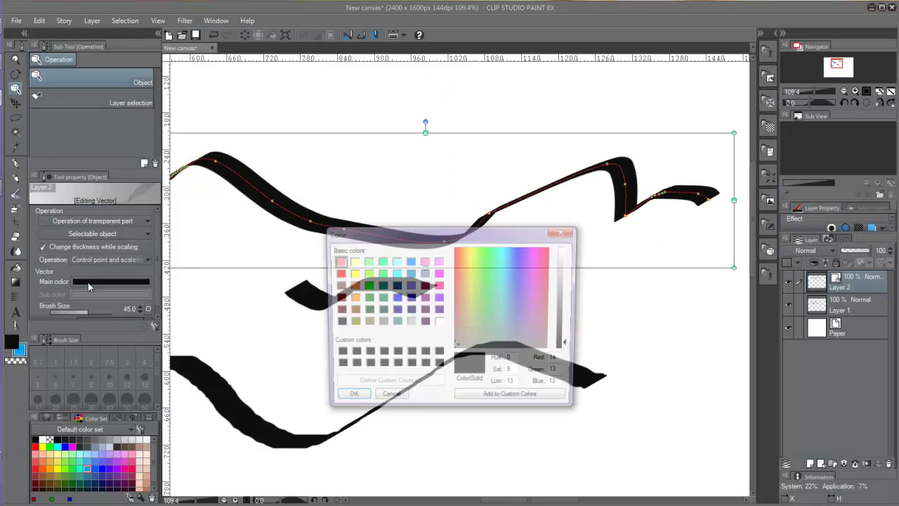
pyautogui.click(410, 260)
pyautogui.click(347, 400)
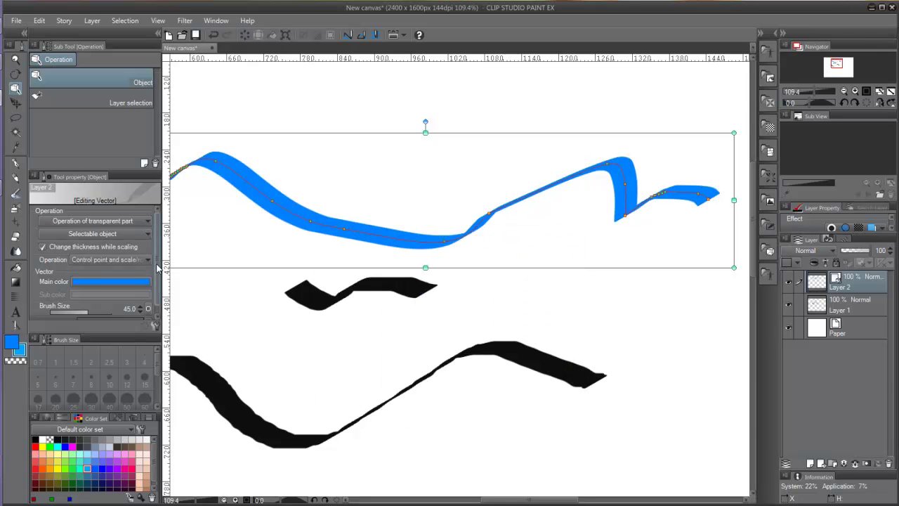
# - Restyle the blue vector line with a wavy brush shape and then with a speckled spray brush shape
pyautogui.scroll(-1, 128, 316)
pyautogui.click(128, 317)
pyautogui.click(94, 418)
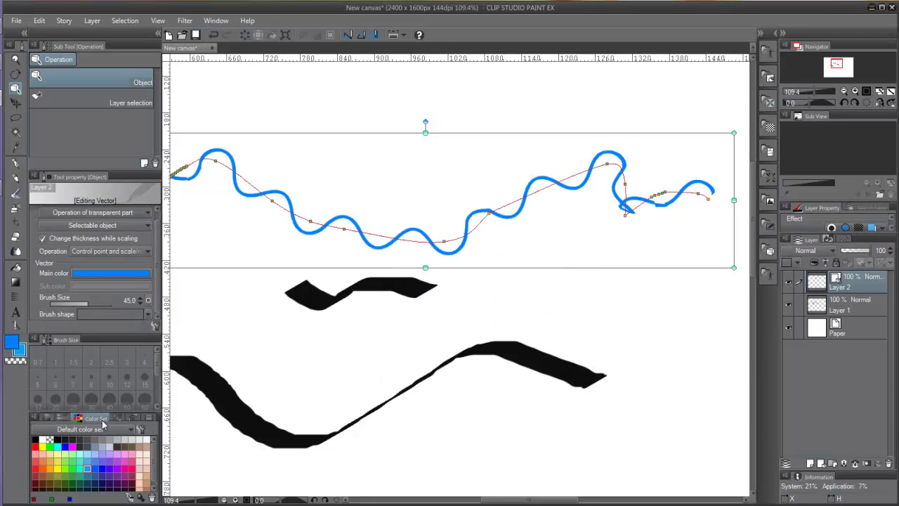
pyautogui.click(146, 317)
pyautogui.click(117, 388)
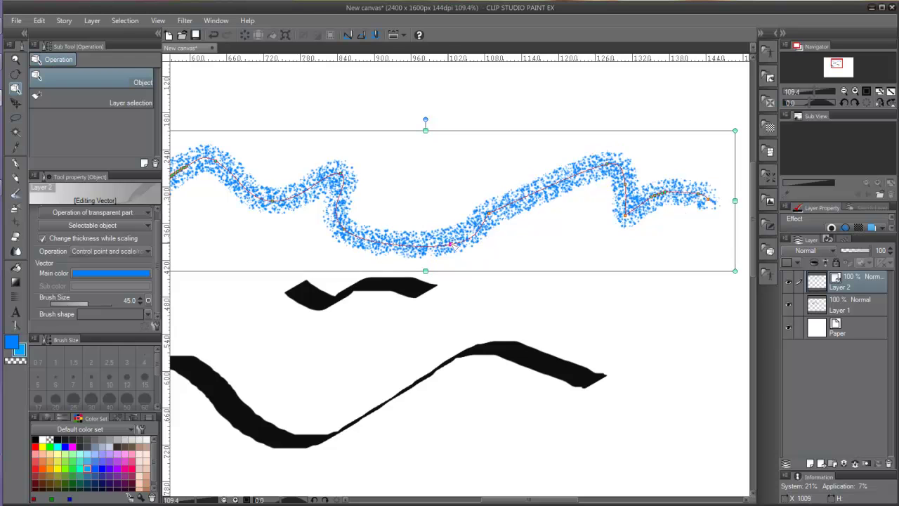
# - Set the upper vector line's main colour to black and give it a solid, round-ended brush shape
pyautogui.click(76, 273)
pyautogui.click(336, 326)
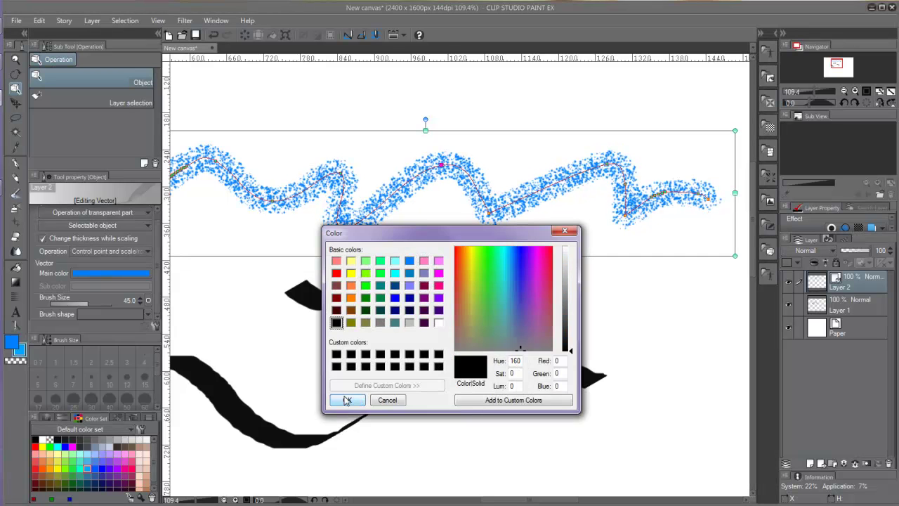
pyautogui.click(345, 399)
pyautogui.click(147, 315)
pyautogui.click(132, 337)
pyautogui.click(386, 329)
# - Change the image resolution to 300 dpi and compare the edges of the enlarged raster and vector lines up close
pyautogui.scroll(-6, 399, 218)
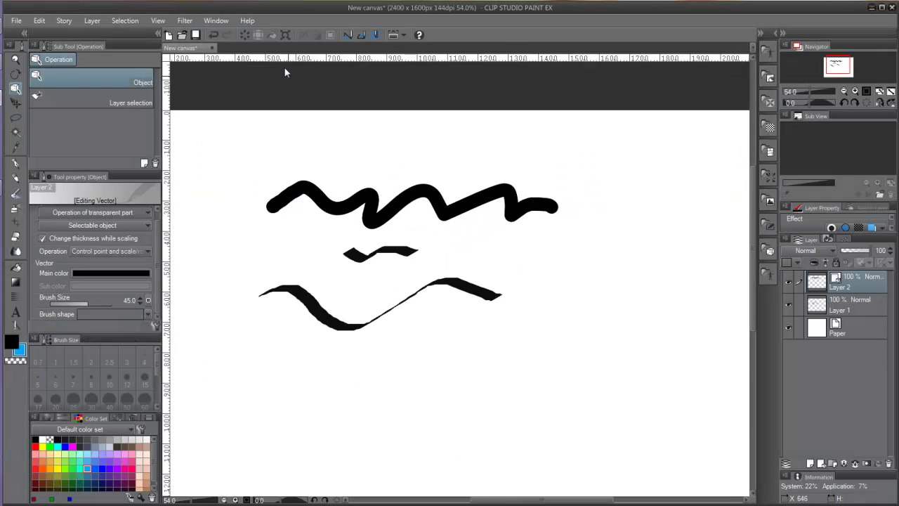
pyautogui.click(39, 20)
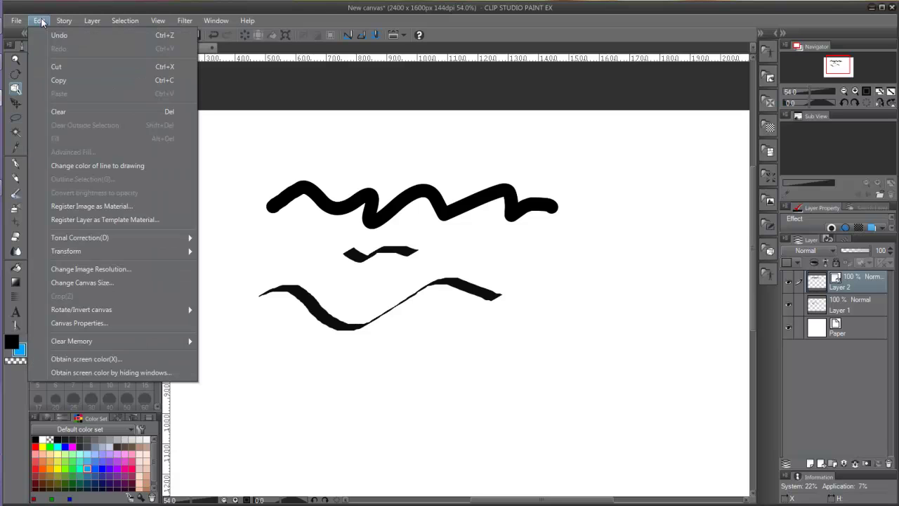
pyautogui.click(67, 270)
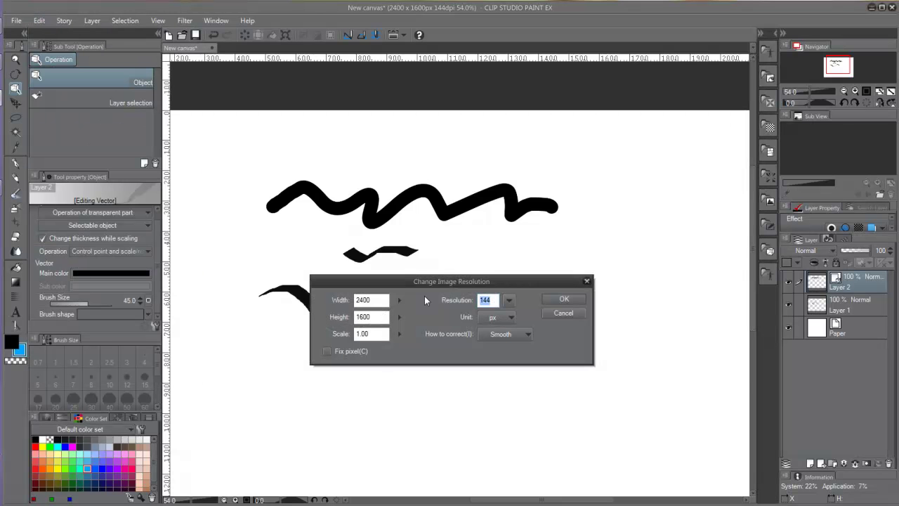
pyautogui.write('300')
pyautogui.click(554, 302)
pyautogui.scroll(8, 470, 143)
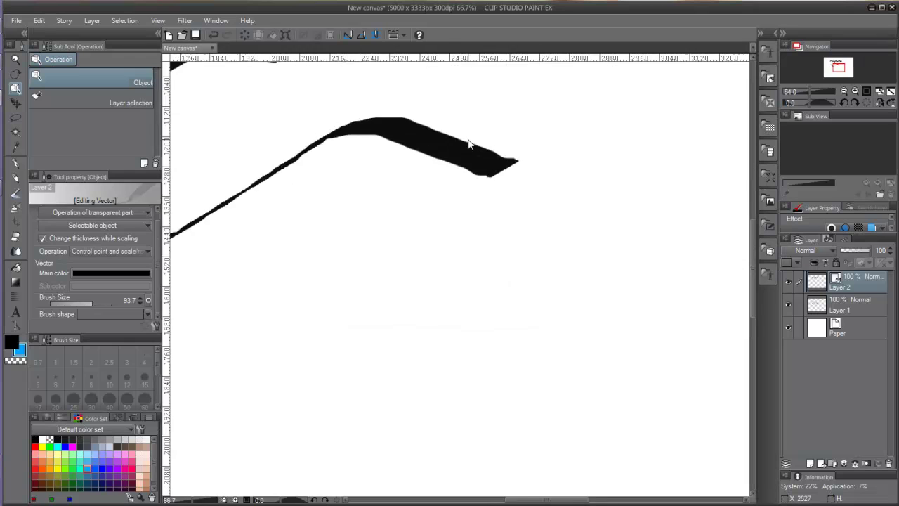
pyautogui.scroll(-3, 470, 142)
pyautogui.moveTo(472, 132); pyautogui.dragTo(470, 480)
pyautogui.scroll(4, 462, 373)
pyautogui.scroll(-12, 461, 373)
# - Paint mint-green strokes beside the lower lines on the vector layer with the Opaque watercolor brush
pyautogui.click(17, 197)
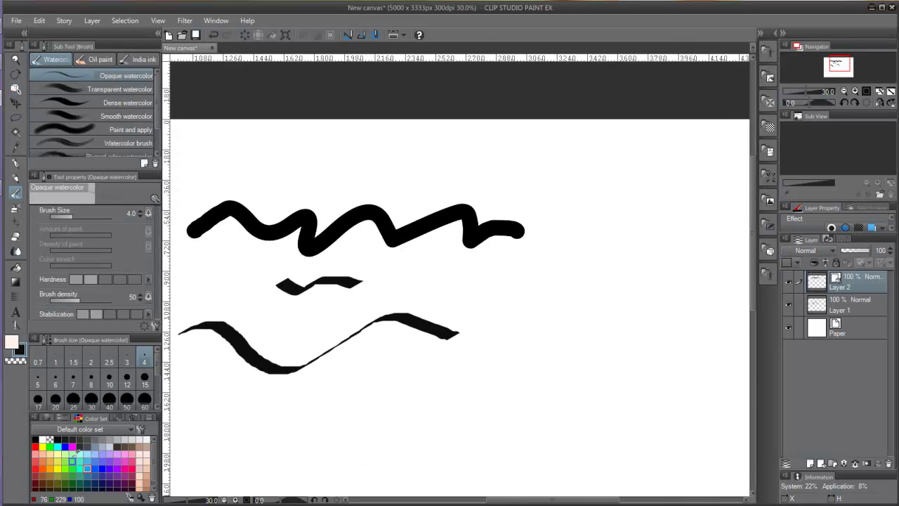
pyautogui.click(73, 454)
pyautogui.moveTo(325, 387); pyautogui.dragTo(492, 349)
pyautogui.moveTo(586, 344)
pyautogui.mouseDown()
pyautogui.moveTo(604, 422)
pyautogui.moveTo(483, 383)
pyautogui.mouseUp()
# - Enlarge the watercolor brush to 900 and paint a broad mint-green zigzag over the lines
pyautogui.press(']')
pyautogui.press(']')
pyautogui.press(']')
pyautogui.press(']')
pyautogui.press(']')
pyautogui.press(']')
pyautogui.press(']')
pyautogui.press(']')
pyautogui.moveTo(389, 386)
pyautogui.mouseDown()
pyautogui.moveTo(383, 246)
pyautogui.moveTo(333, 278)
pyautogui.moveTo(624, 386)
pyautogui.moveTo(238, 421)
pyautogui.moveTo(241, 393)
pyautogui.mouseUp()
# - Undo the latest changes to the mint-green painting and adjust the remaining brush stroke with the Object tool
pyautogui.click(15, 90)
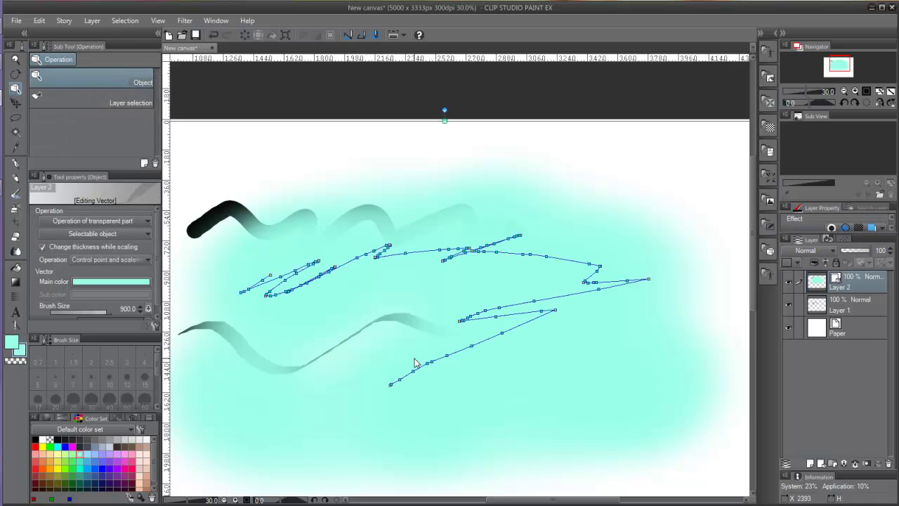
pyautogui.hotkey('ctrl', 'z')
pyautogui.hotkey('ctrl', 'z')
pyautogui.hotkey('ctrl', 'z')
pyautogui.hotkey('ctrl', 'z')
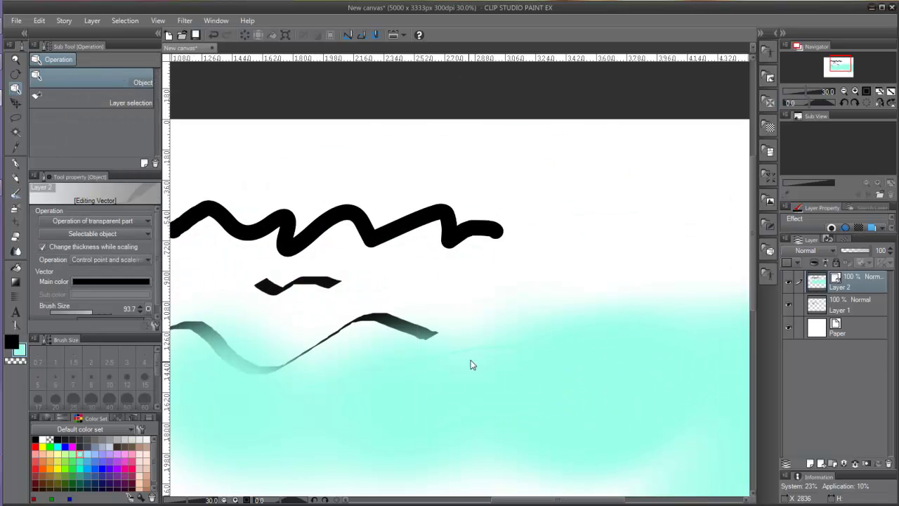
pyautogui.click(472, 388)
pyautogui.moveTo(589, 332)
pyautogui.mouseDown()
pyautogui.moveTo(522, 127)
pyautogui.moveTo(525, 181)
pyautogui.mouseUp()
pyautogui.moveTo(559, 349); pyautogui.dragTo(500, 298)
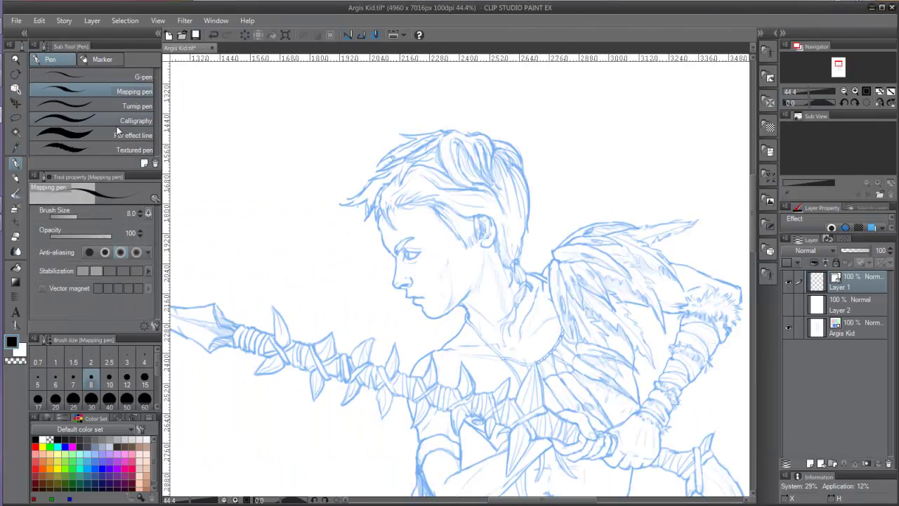
# - Ink the blue character sketch's face profile, hairline, ear and back of the head in black with the For effect line pen
pyautogui.press('Tab')
pyautogui.moveTo(413, 308); pyautogui.dragTo(461, 294)
pyautogui.moveTo(372, 188); pyautogui.dragTo(366, 225)
pyautogui.moveTo(371, 198)
pyautogui.mouseDown()
pyautogui.moveTo(384, 231)
pyautogui.moveTo(427, 189)
pyautogui.mouseUp()
pyautogui.moveTo(408, 204)
pyautogui.mouseDown()
pyautogui.moveTo(460, 247)
pyautogui.moveTo(491, 254)
pyautogui.mouseUp()
pyautogui.moveTo(441, 142); pyautogui.dragTo(492, 218)
pyautogui.moveTo(501, 163)
pyautogui.mouseDown()
pyautogui.moveTo(520, 212)
pyautogui.moveTo(510, 260)
pyautogui.mouseUp()
pyautogui.moveTo(494, 267); pyautogui.dragTo(515, 279)
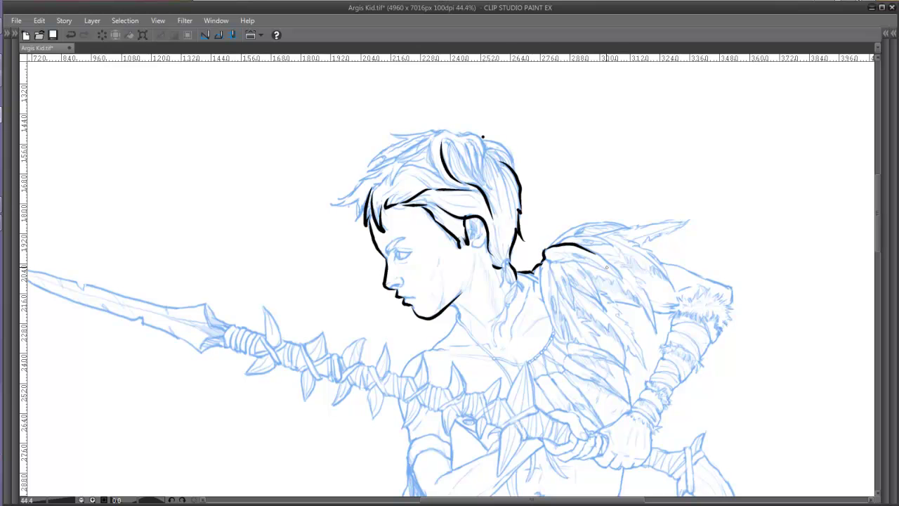
# - Ink the outlines of the feathered collar, the rear shoulder and the front of the neck and shoulder
pyautogui.moveTo(547, 247)
pyautogui.mouseDown()
pyautogui.moveTo(627, 223)
pyautogui.moveTo(688, 221)
pyautogui.mouseUp()
pyautogui.moveTo(685, 224)
pyautogui.mouseDown()
pyautogui.moveTo(641, 241)
pyautogui.moveTo(662, 263)
pyautogui.mouseUp()
pyautogui.moveTo(662, 261); pyautogui.dragTo(730, 300)
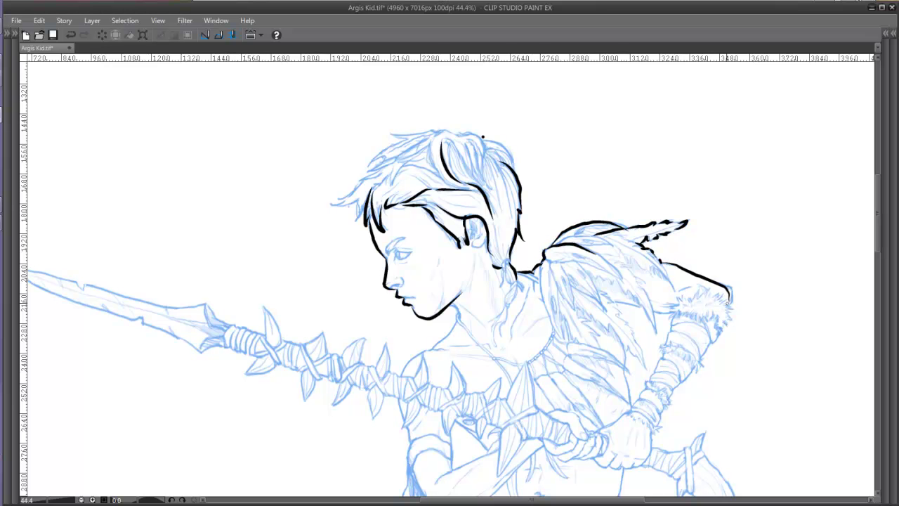
pyautogui.moveTo(458, 322); pyautogui.dragTo(435, 346)
# - Ink the character's eye with the G-pen, and the inner ear, hair tie and neck lines with the Turnip pen
pyautogui.press('Tab')
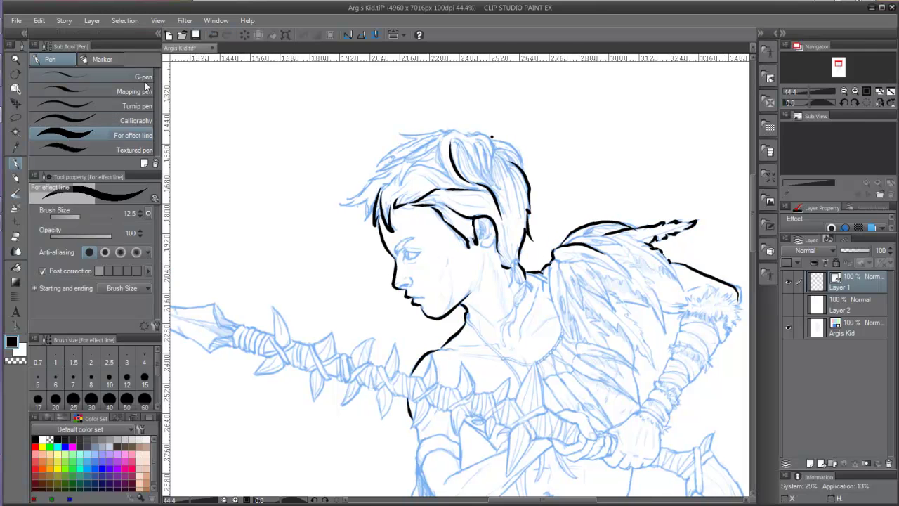
pyautogui.click(91, 76)
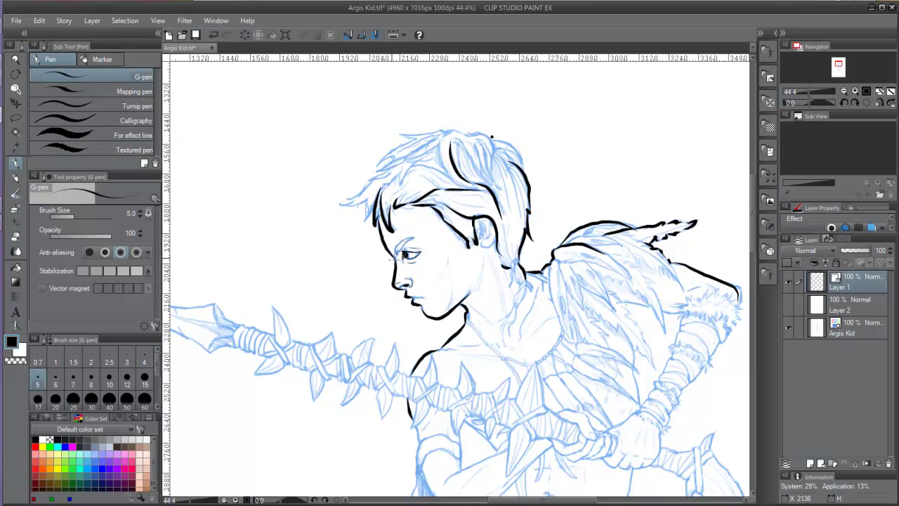
pyautogui.click(98, 106)
pyautogui.moveTo(500, 257)
pyautogui.mouseDown()
pyautogui.moveTo(518, 267)
pyautogui.moveTo(470, 299)
pyautogui.mouseUp()
pyautogui.moveTo(492, 255); pyautogui.dragTo(494, 277)
pyautogui.moveTo(496, 267); pyautogui.dragTo(501, 314)
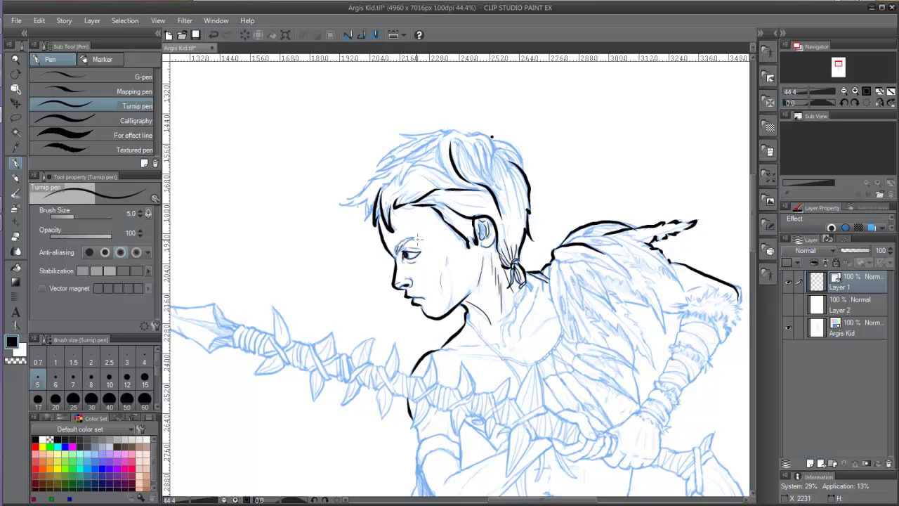
pyautogui.moveTo(438, 209); pyautogui.dragTo(456, 227)
# - Ink the front locks and the outer contour of the hair across the crown with the For effect line pen
pyautogui.click(82, 135)
pyautogui.moveTo(374, 203); pyautogui.dragTo(365, 226)
pyautogui.moveTo(368, 205)
pyautogui.mouseDown()
pyautogui.moveTo(342, 204)
pyautogui.moveTo(378, 181)
pyautogui.mouseUp()
pyautogui.moveTo(383, 163)
pyautogui.mouseDown()
pyautogui.moveTo(405, 135)
pyautogui.moveTo(492, 145)
pyautogui.mouseUp()
pyautogui.moveTo(494, 141); pyautogui.dragTo(520, 163)
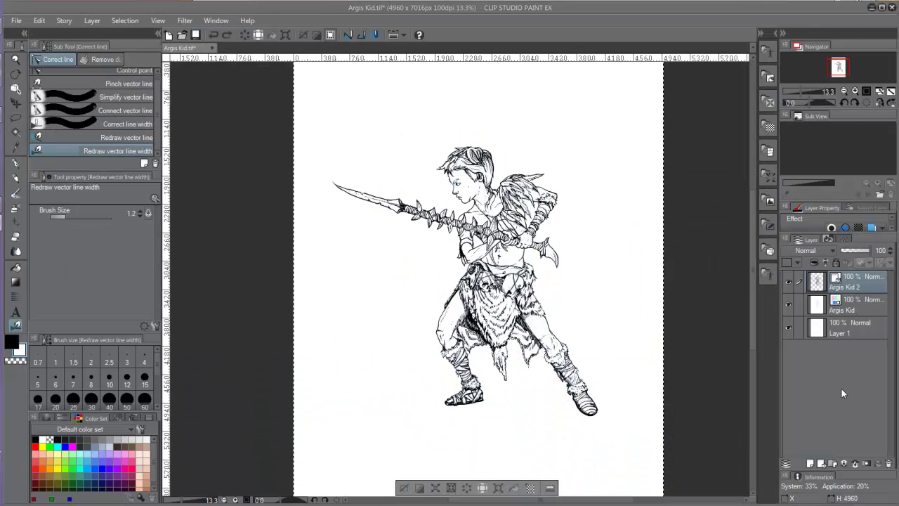
# - Toggle the inked Argis Kid 2 layer off and on for comparison, and delete the blue sketch layer Argis Kid
pyautogui.click(788, 280)
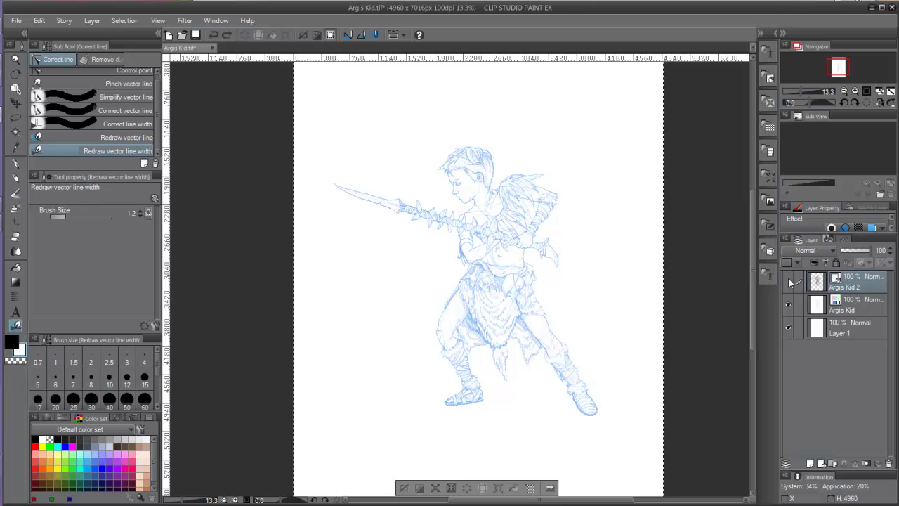
pyautogui.click(788, 279)
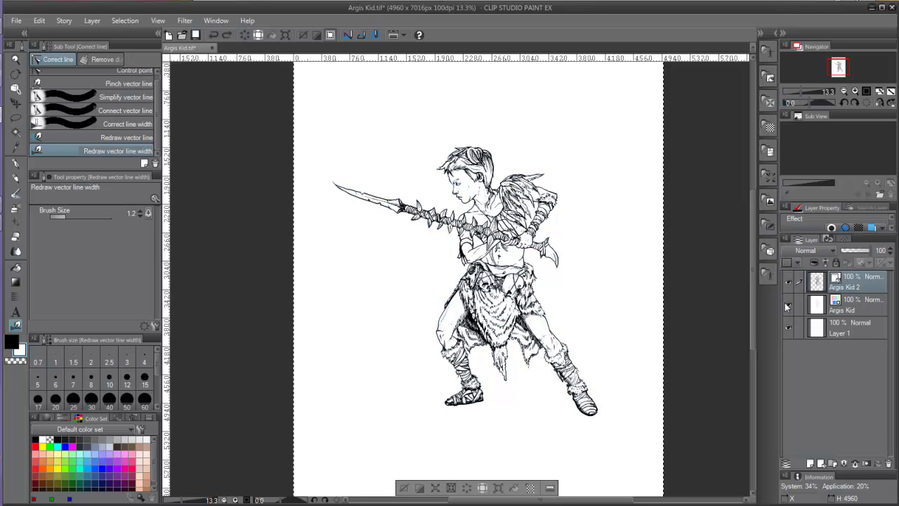
pyautogui.click(878, 312)
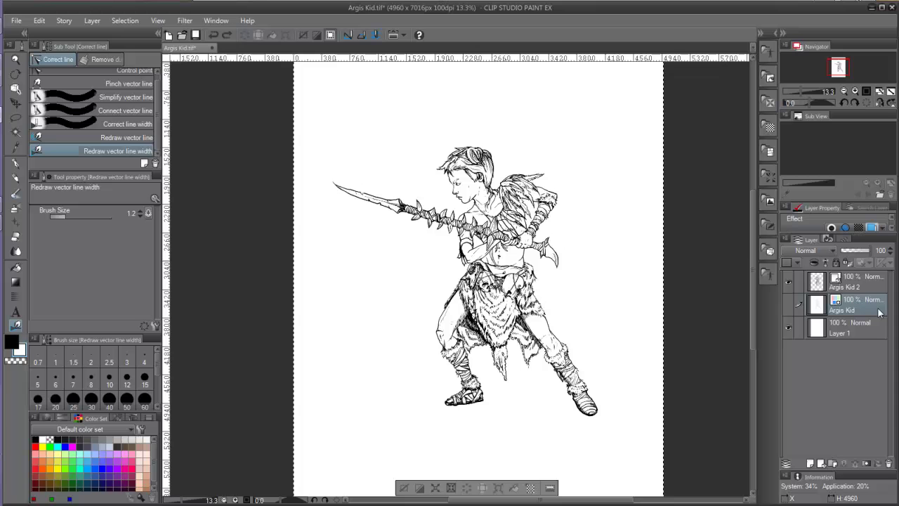
pyautogui.click(889, 465)
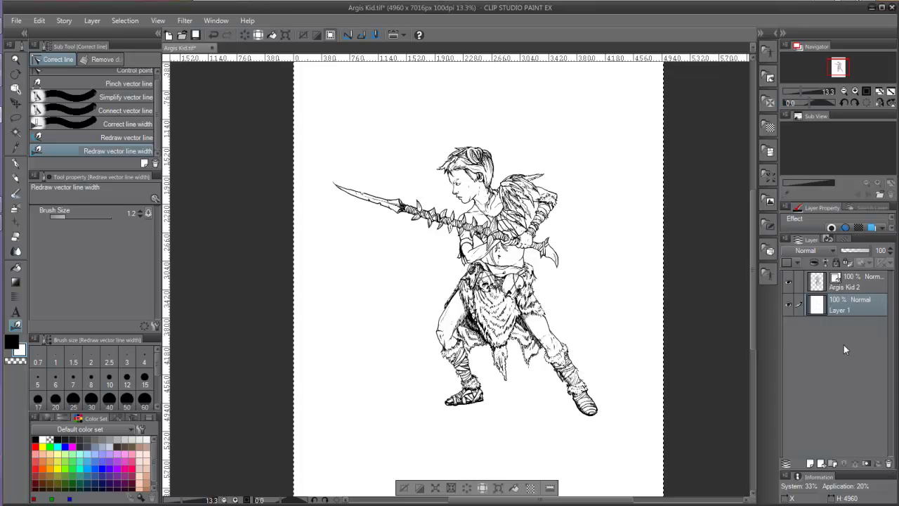
# - Rasterize the vector layer Argis Kid 2
pyautogui.click(868, 278)
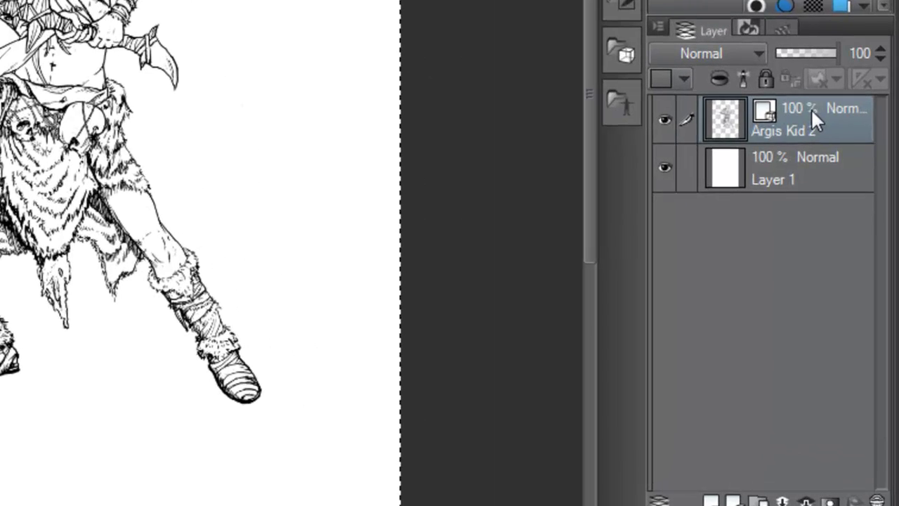
pyautogui.rightClick(859, 281)
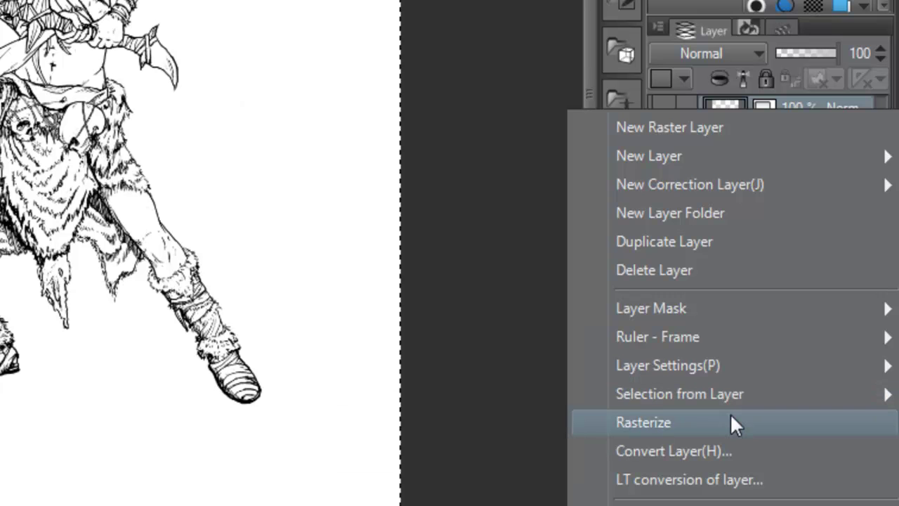
pyautogui.click(731, 416)
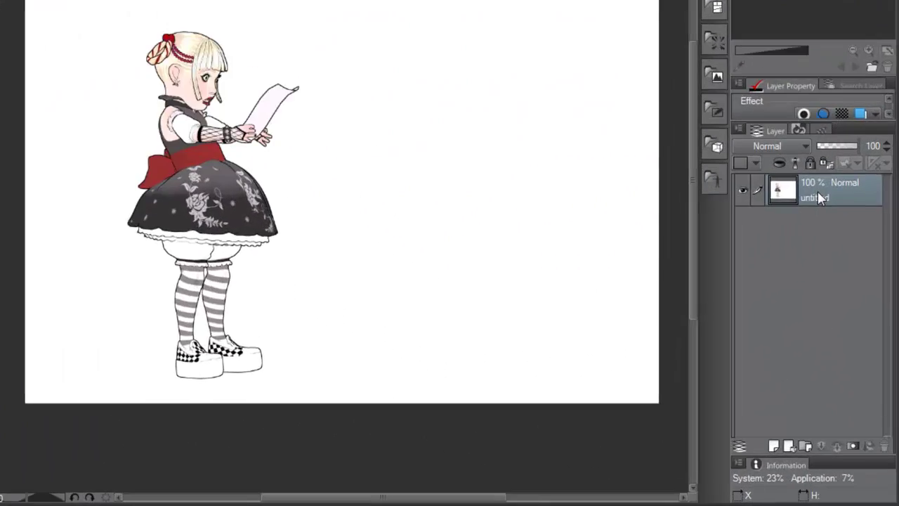
# - Convert the colored doll illustration's raster layer to a vector layer named untitled 2
pyautogui.rightClick(841, 281)
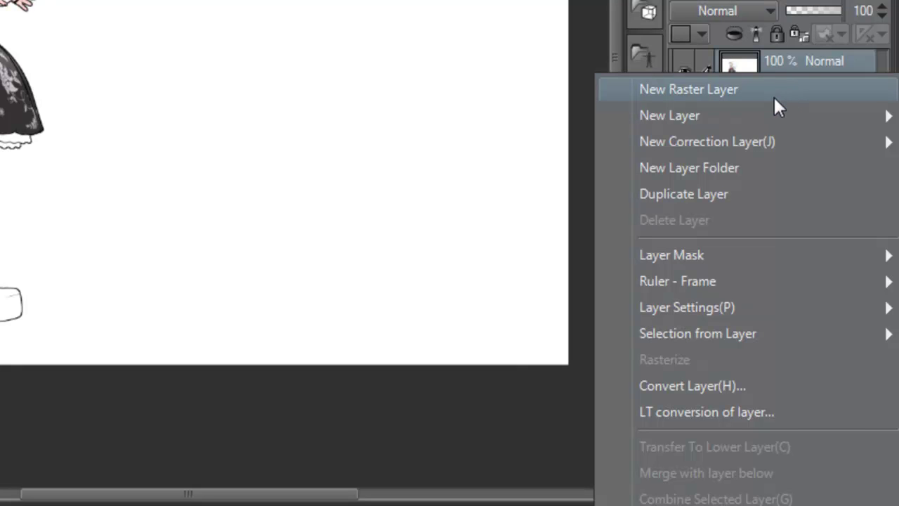
pyautogui.click(713, 387)
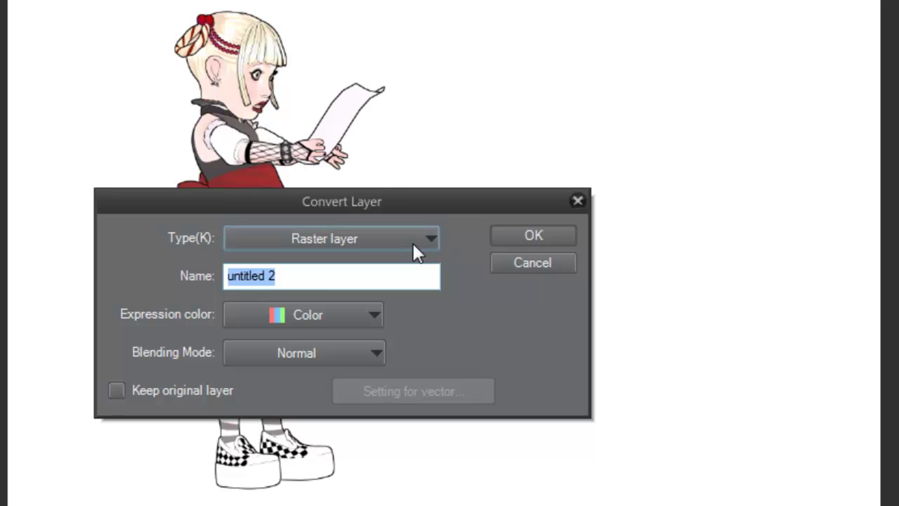
pyautogui.click(98, 86)
pyautogui.click(378, 284)
pyautogui.click(533, 235)
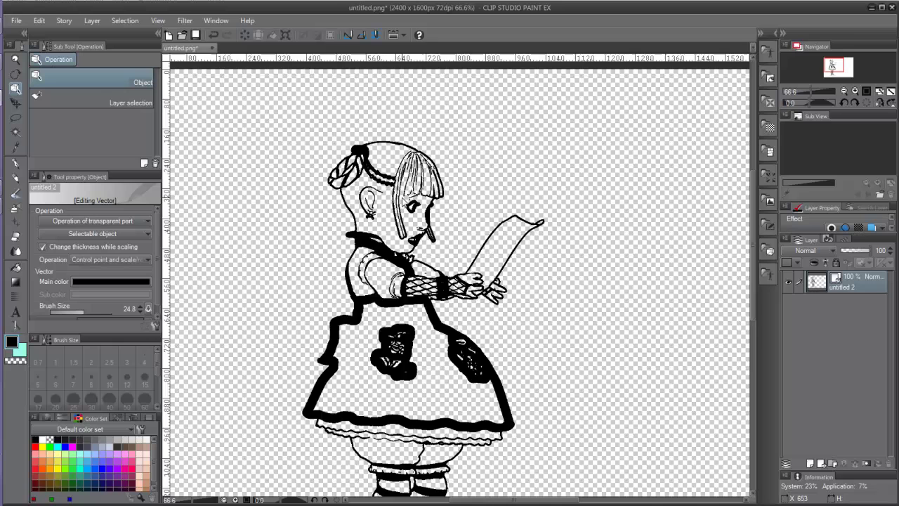
# - Check the converted hair line's vector points and move the line along the doll's back away from the body
pyautogui.scroll(2, 407, 220)
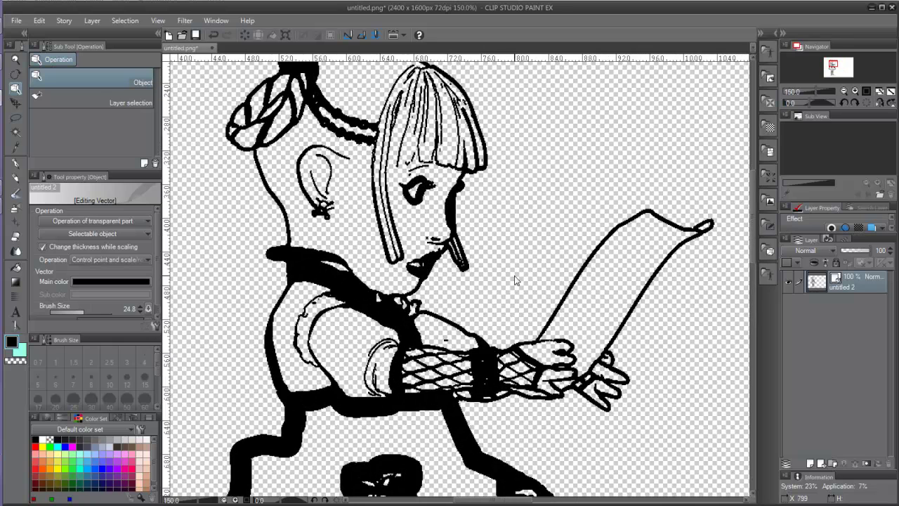
pyautogui.click(562, 305)
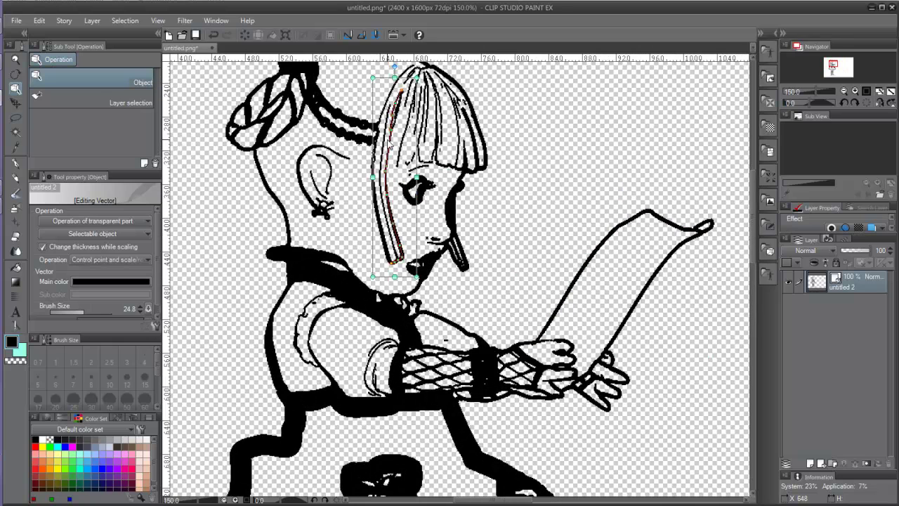
pyautogui.click(320, 121)
pyautogui.click(299, 270)
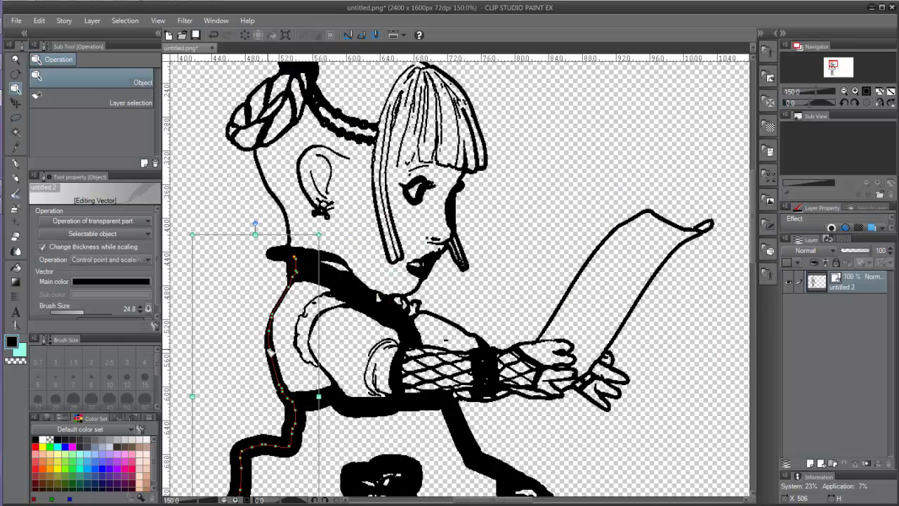
pyautogui.moveTo(277, 373); pyautogui.dragTo(228, 314)
pyautogui.scroll(-3, 320, 325)
pyautogui.click(392, 385)
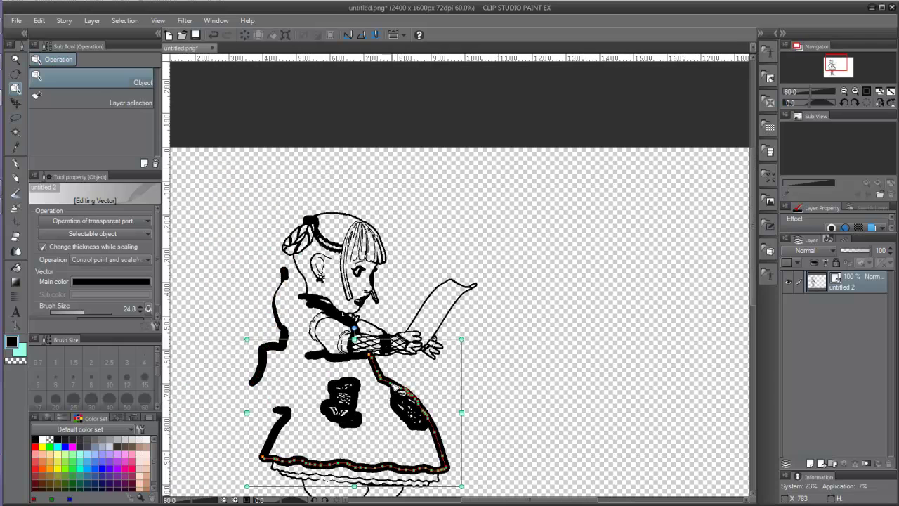
pyautogui.moveTo(392, 384); pyautogui.dragTo(412, 362)
pyautogui.hotkey('ctrl', 'z')
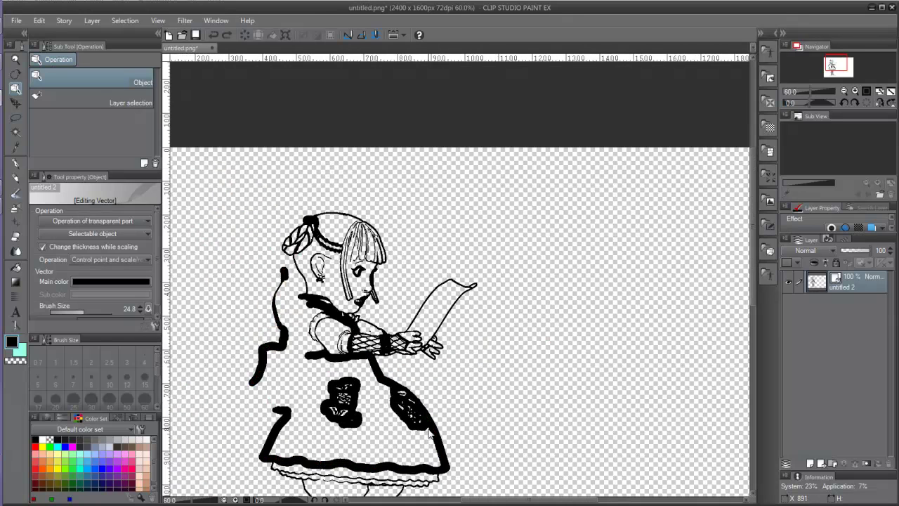
# - Select the skirt's thick front and hem outline and move it out to the empty area in front of the doll
pyautogui.click(434, 432)
pyautogui.click(454, 444)
pyautogui.click(442, 449)
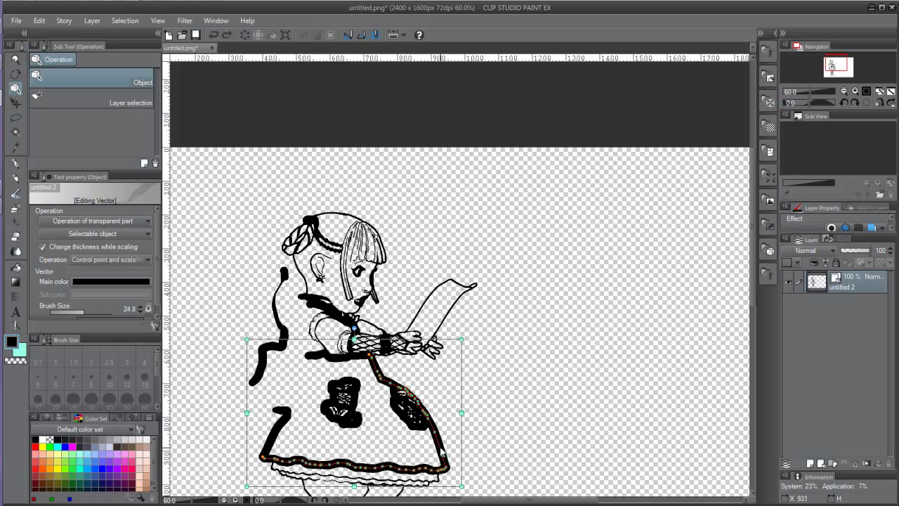
pyautogui.moveTo(441, 450); pyautogui.dragTo(650, 396)
pyautogui.scroll(-1, 415, 406)
pyautogui.scroll(-1, 400, 397)
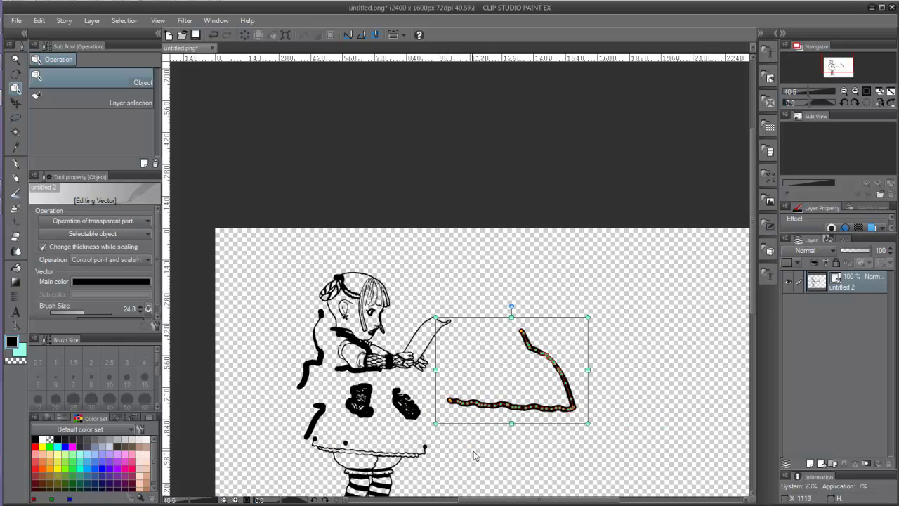
# - Check the shoe's vector line, and pull the outline of the doll's crown and bun up above the head
pyautogui.moveTo(477, 469); pyautogui.dragTo(495, 338)
pyautogui.scroll(5, 404, 420)
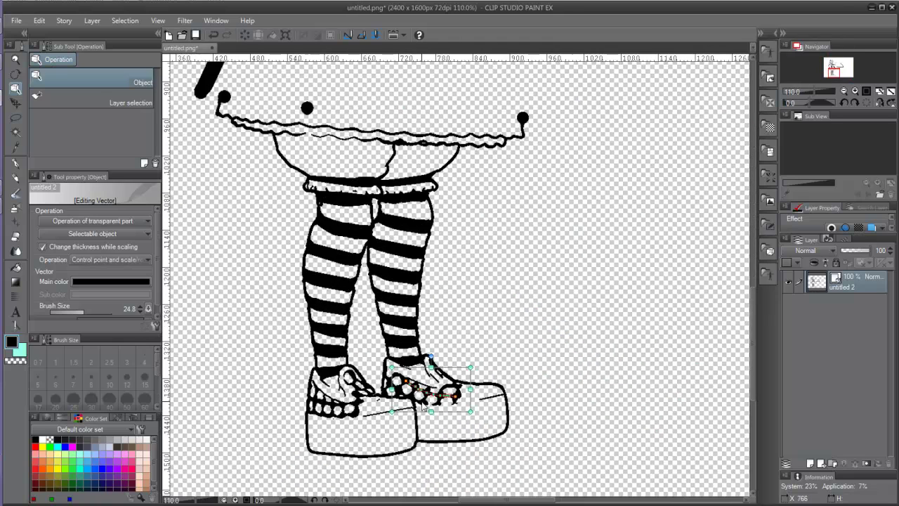
pyautogui.scroll(-3, 433, 394)
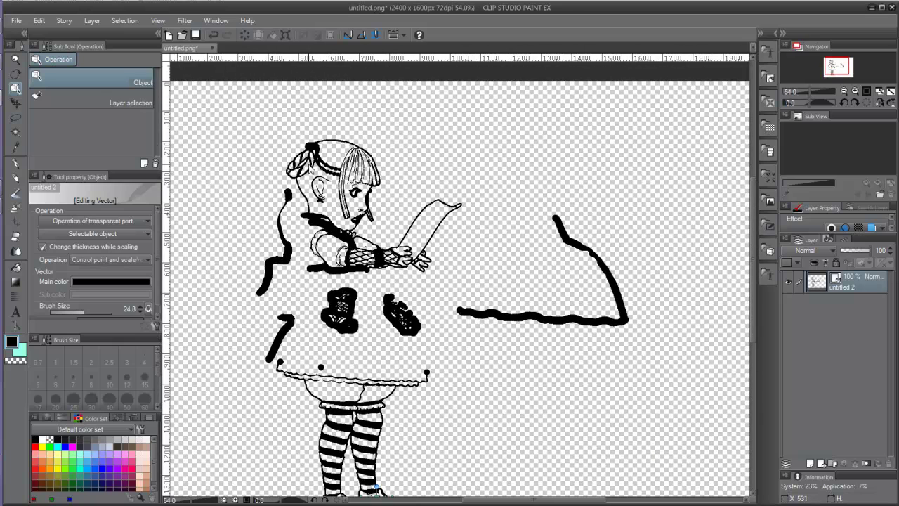
pyautogui.click(310, 166)
pyautogui.click(340, 169)
pyautogui.click(310, 145)
pyautogui.moveTo(311, 147); pyautogui.dragTo(312, 85)
pyautogui.click(518, 154)
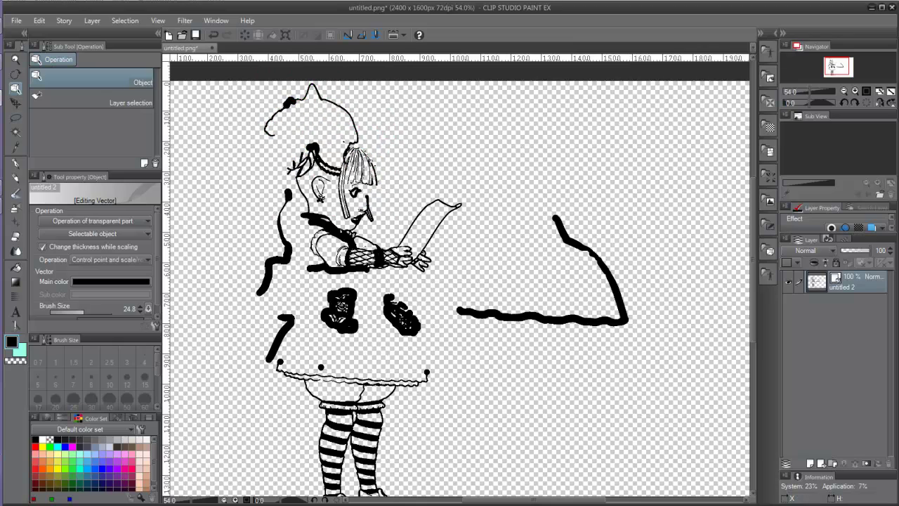